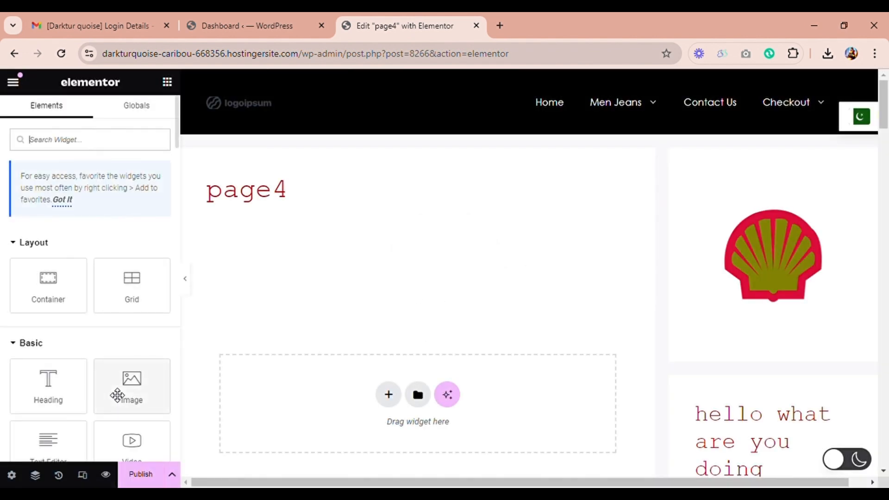
# Step: Change page4's page layout to a full-width template that keeps the header and footer
pyautogui.click(12, 475)
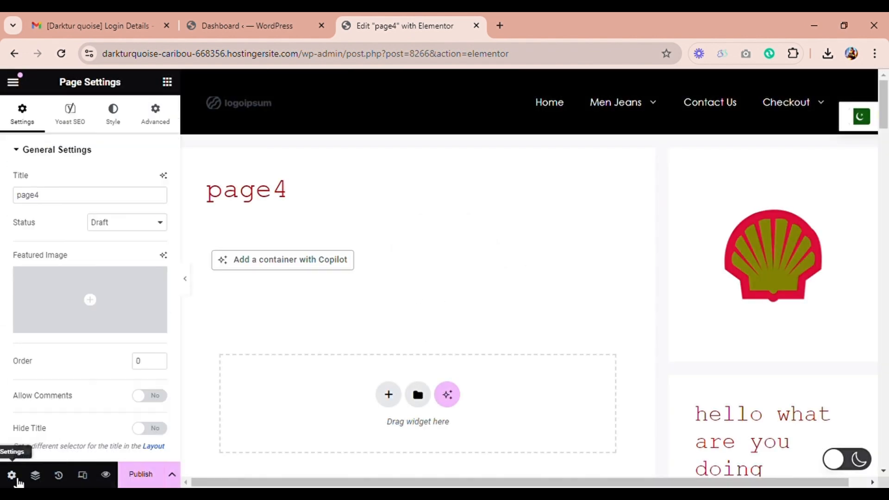
pyautogui.scroll(-3, 109, 360)
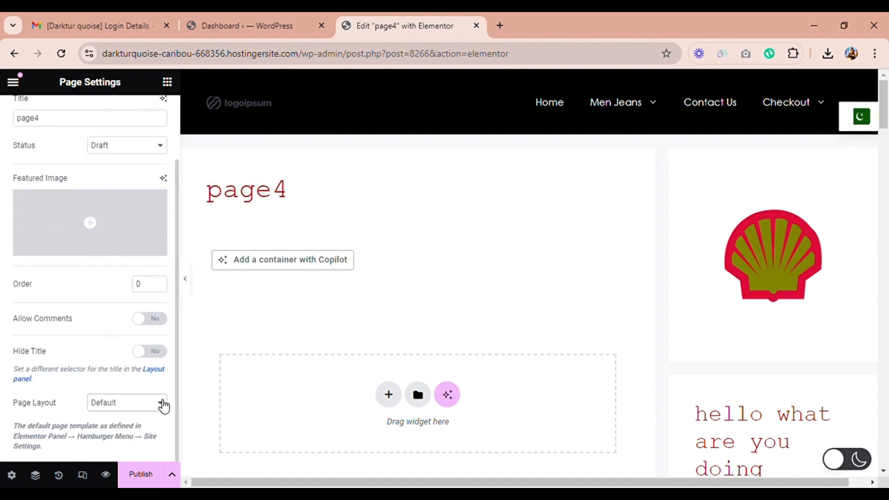
pyautogui.click(148, 451)
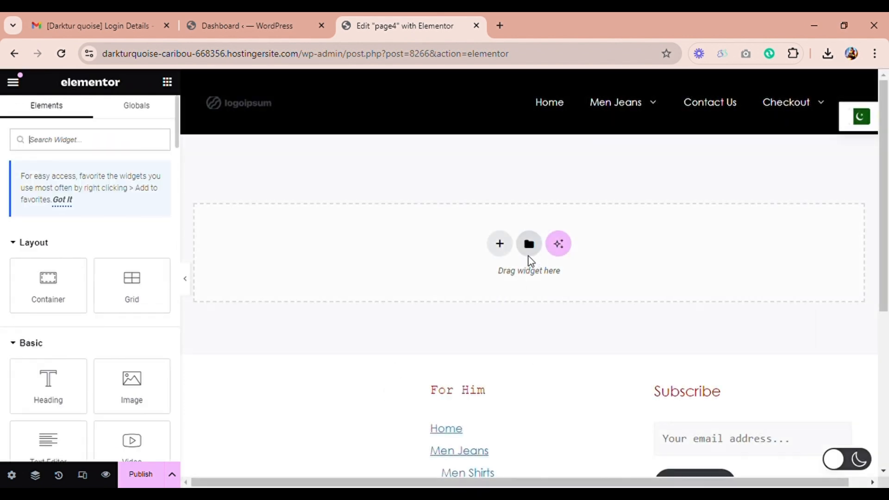
# Step: Add a Flexbox container with a single-column, downward structure to the empty page
pyautogui.click(500, 246)
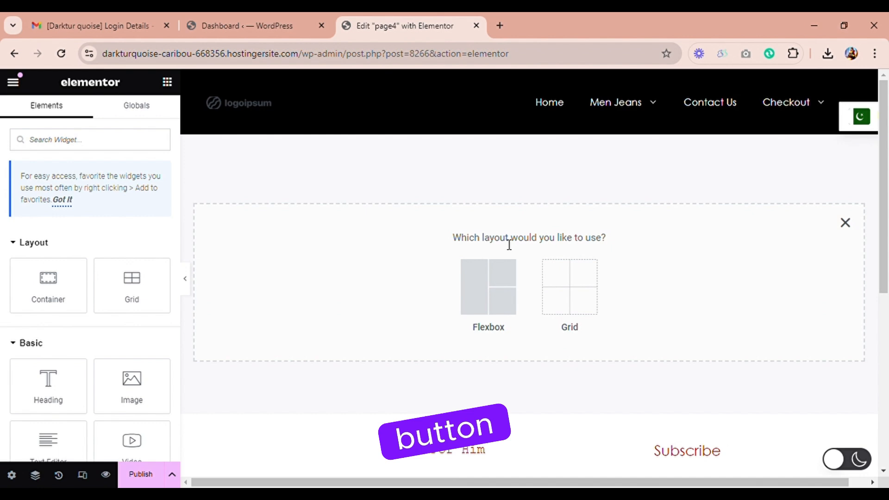
pyautogui.click(492, 276)
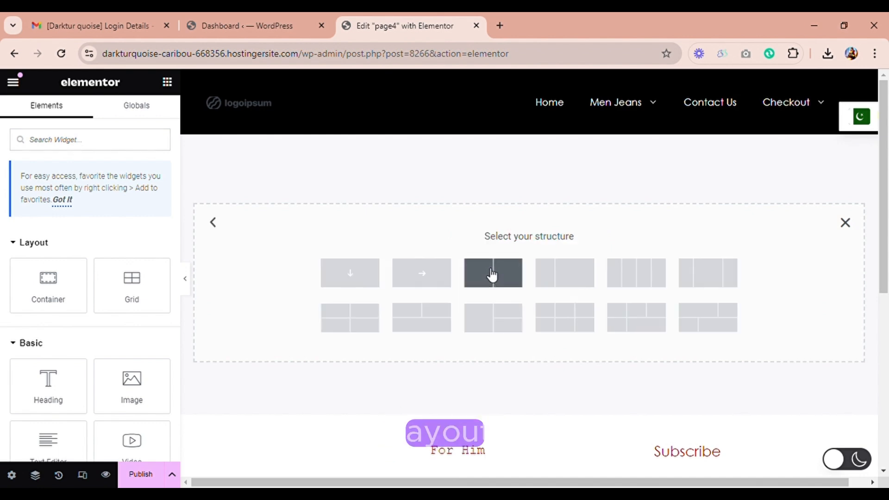
pyautogui.click(350, 284)
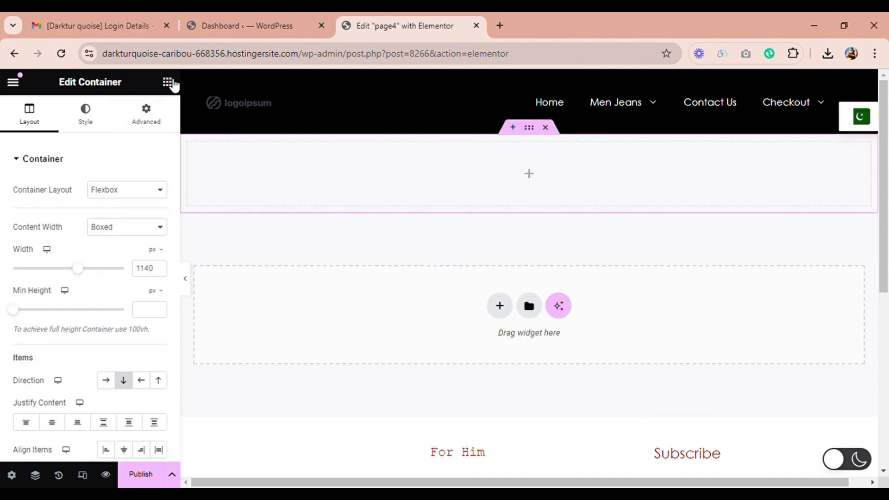
# Step: Find the Hotspot widget by searching for "hot" and place it inside the new container
pyautogui.click(167, 82)
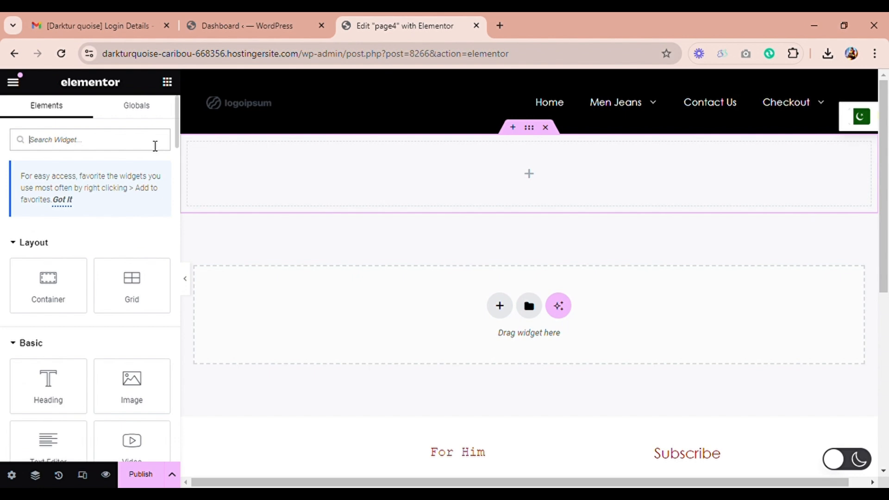
pyautogui.write('h')
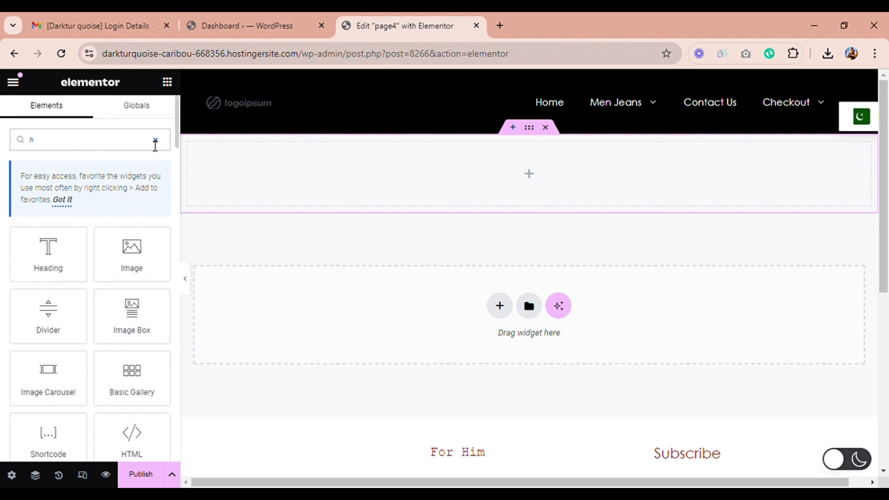
pyautogui.write('o')
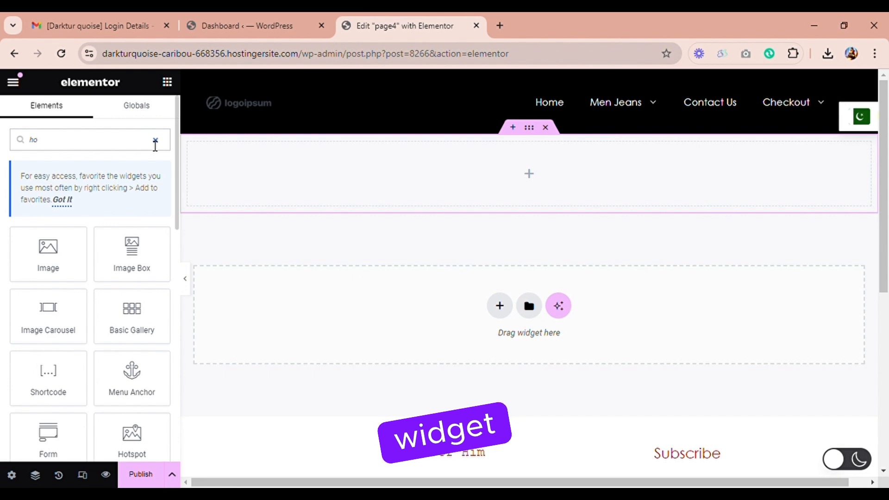
pyautogui.moveTo(177, 146)
pyautogui.mouseDown()
pyautogui.moveTo(189, 383)
pyautogui.moveTo(174, 202)
pyautogui.moveTo(176, 145)
pyautogui.moveTo(187, 148)
pyautogui.mouseUp()
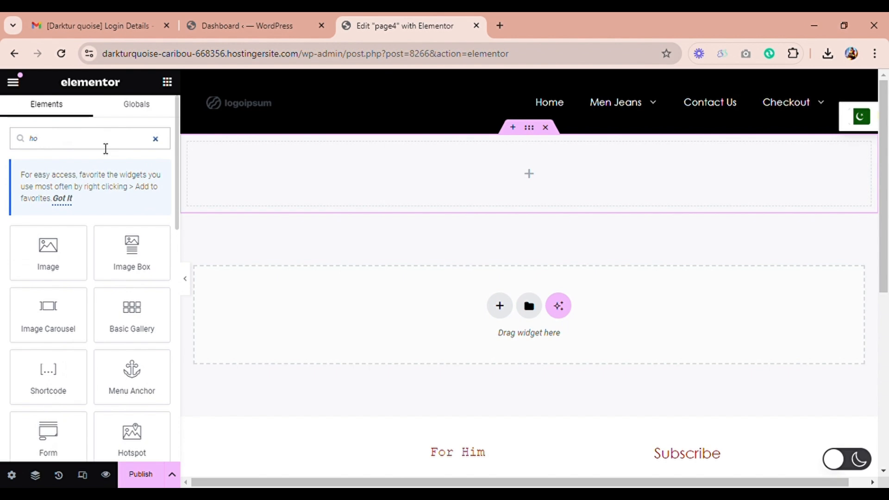
pyautogui.write('t')
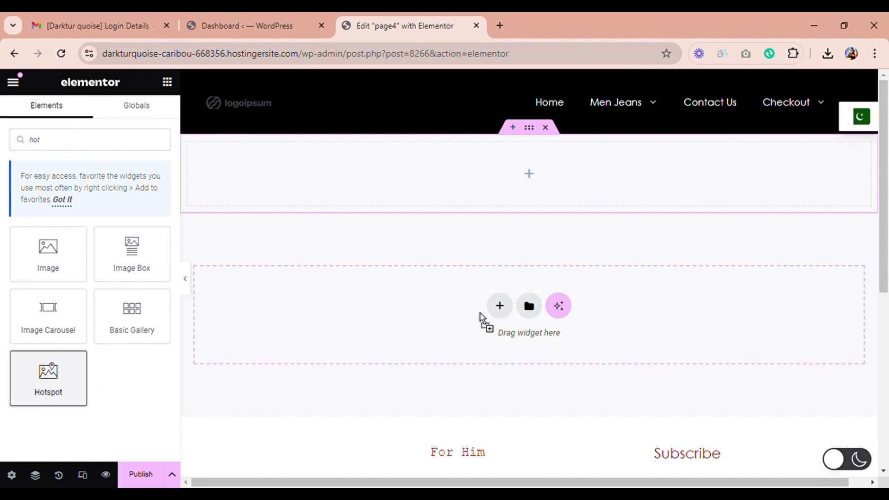
pyautogui.moveTo(480, 314); pyautogui.dragTo(550, 172)
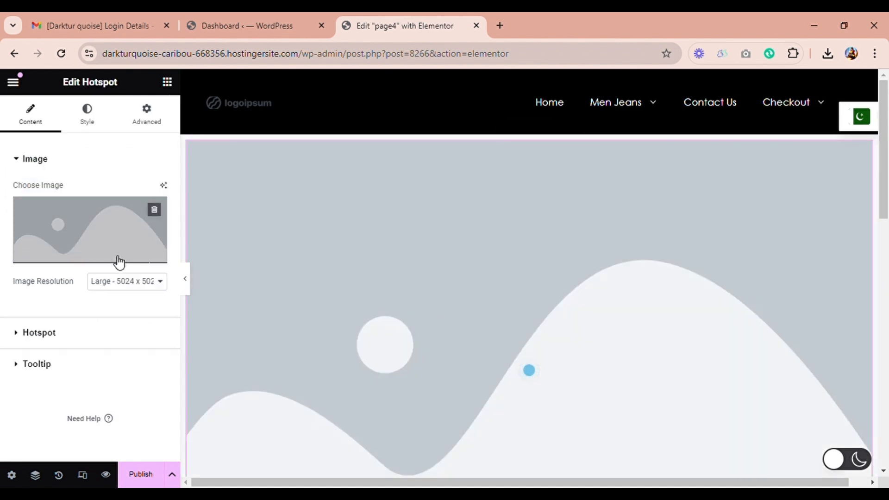
# Step: Set the hotspot's image to product-w-jeans2.jpg from the media library
pyautogui.click(118, 260)
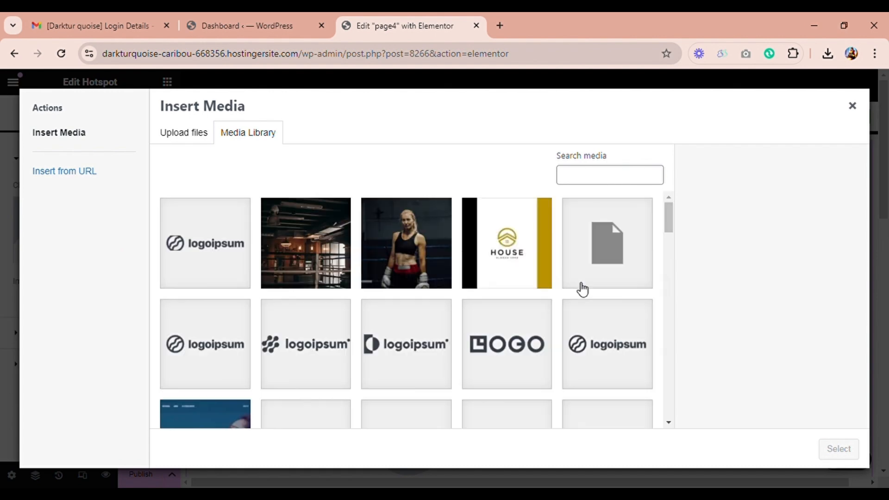
pyautogui.moveTo(667, 218); pyautogui.dragTo(663, 326)
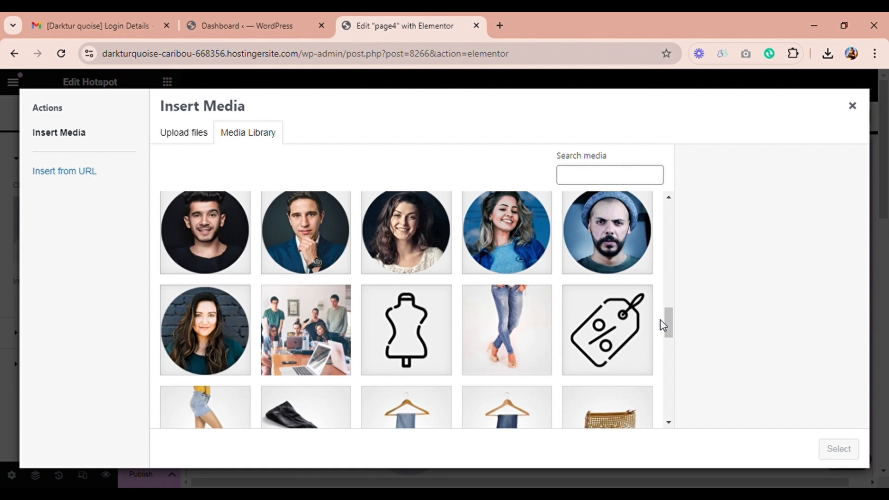
pyautogui.click(520, 348)
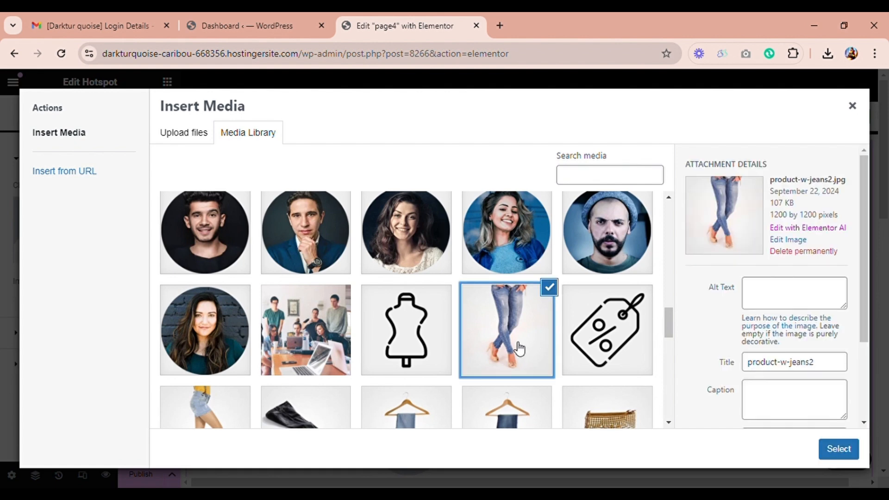
pyautogui.click(835, 450)
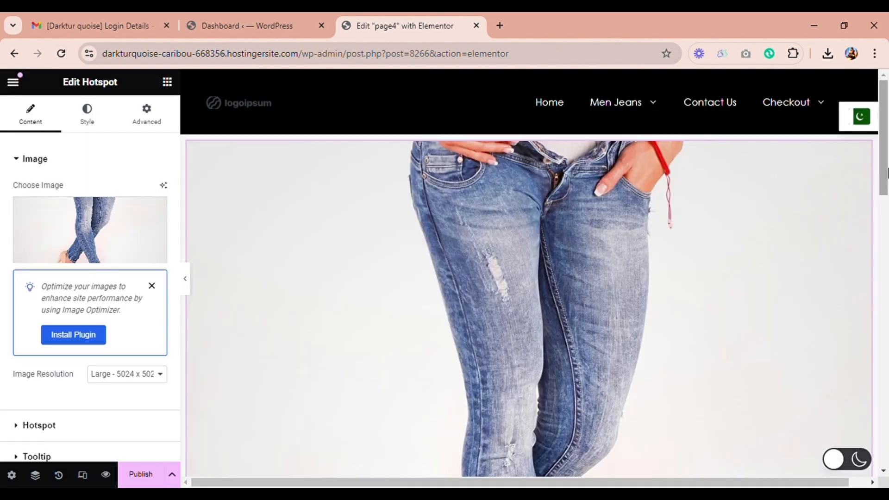
# Step: Preview the hotspot's tooltip on the jeans image and slightly reduce the image width in the style settings
pyautogui.scroll(-4, 887, 222)
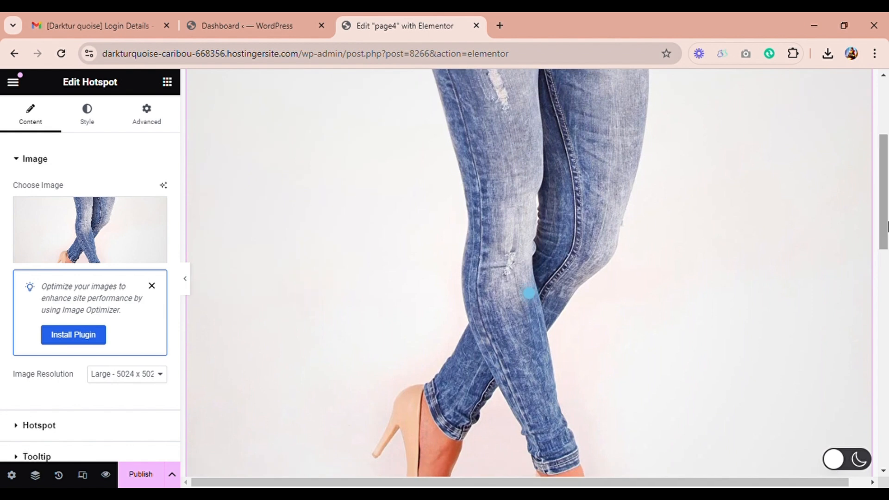
pyautogui.click(535, 298)
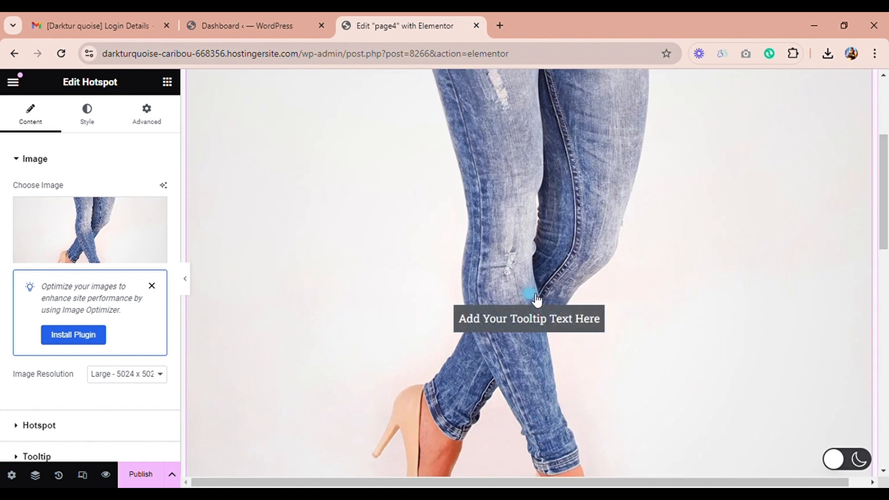
pyautogui.click(87, 116)
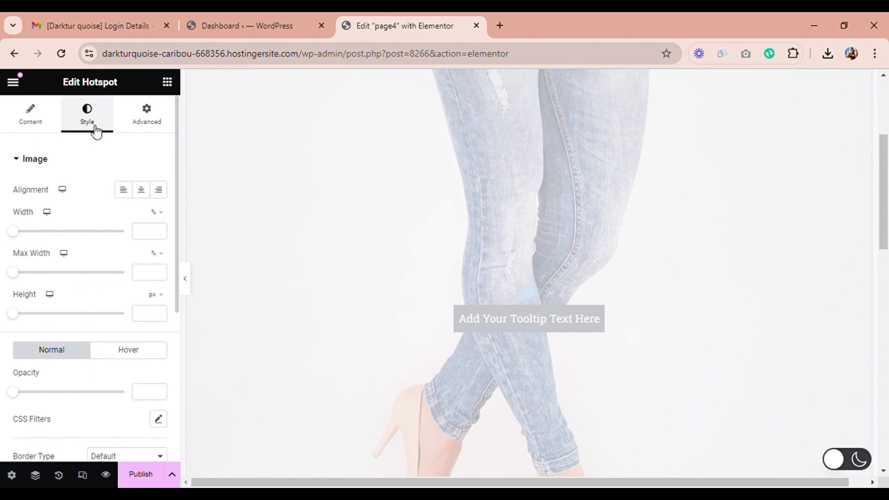
pyautogui.click(48, 123)
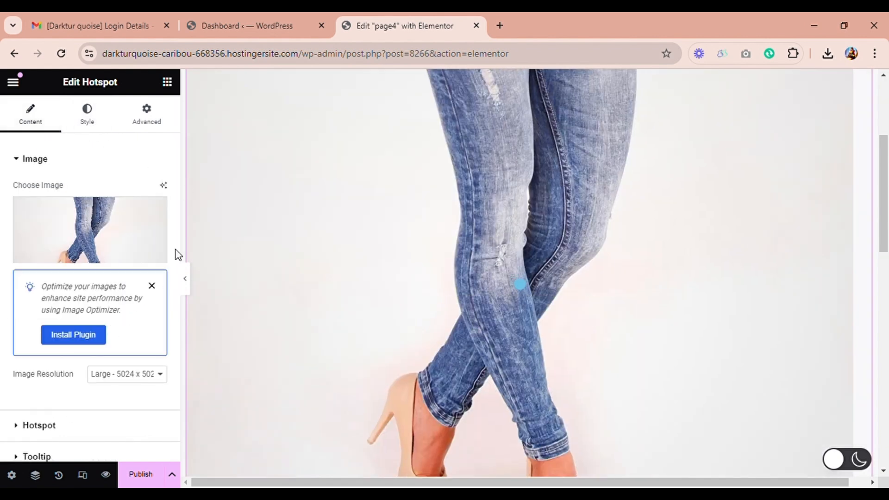
# Step: Label the first hotspot item "What is Lorem Ipsum"
pyautogui.scroll(-3, 173, 233)
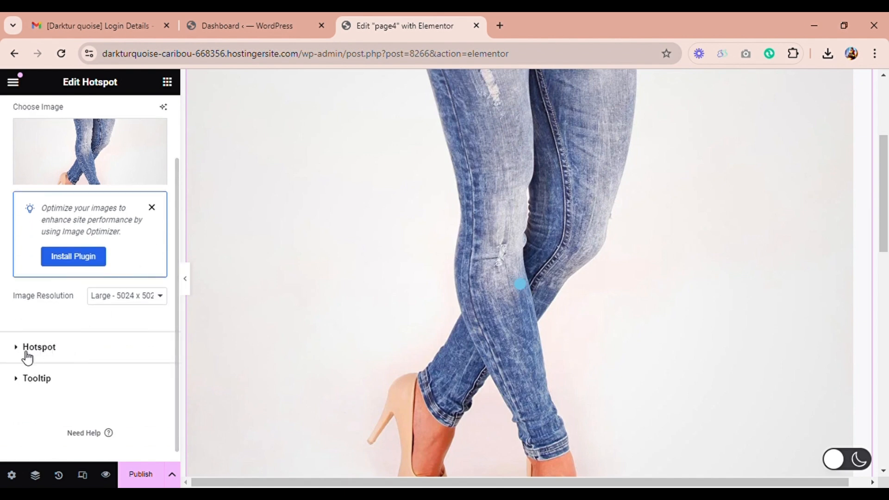
pyautogui.click(27, 348)
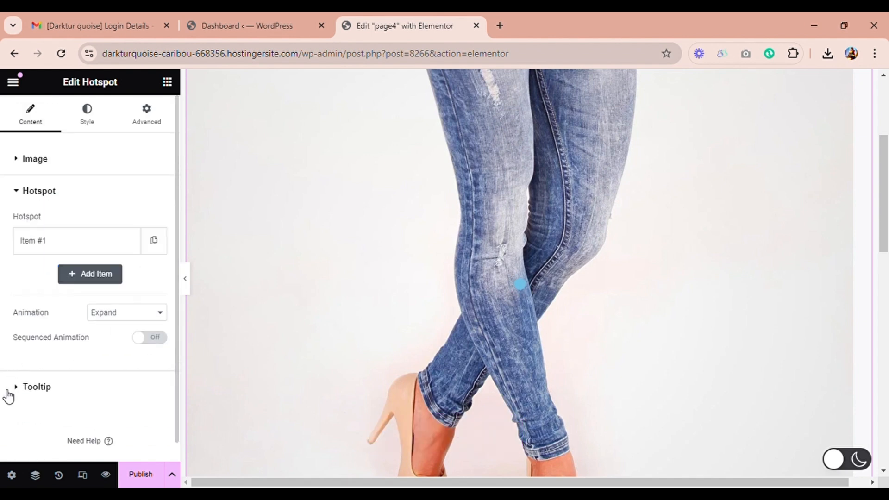
pyautogui.click(101, 242)
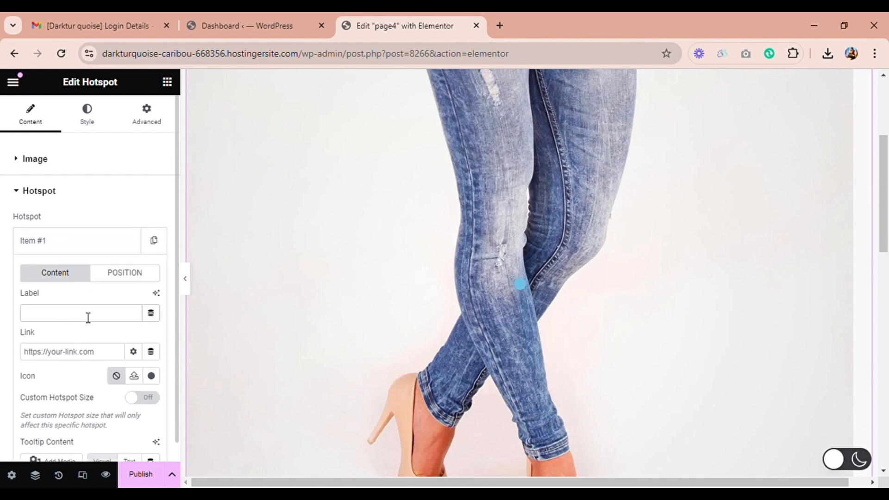
pyautogui.write('What is Lorem Ipsum')
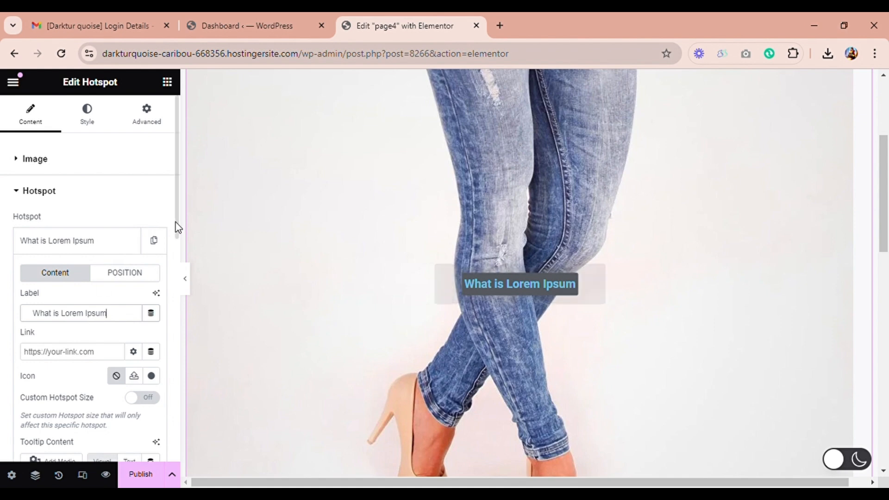
# Step: Color the item's entire tooltip text "Add Your Tooltip Text Here" orange
pyautogui.moveTo(176, 228); pyautogui.dragTo(169, 356)
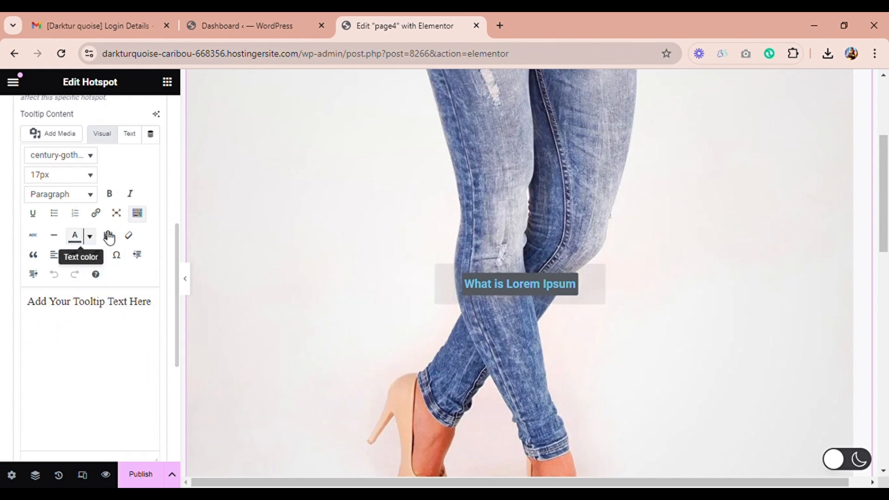
pyautogui.click(94, 241)
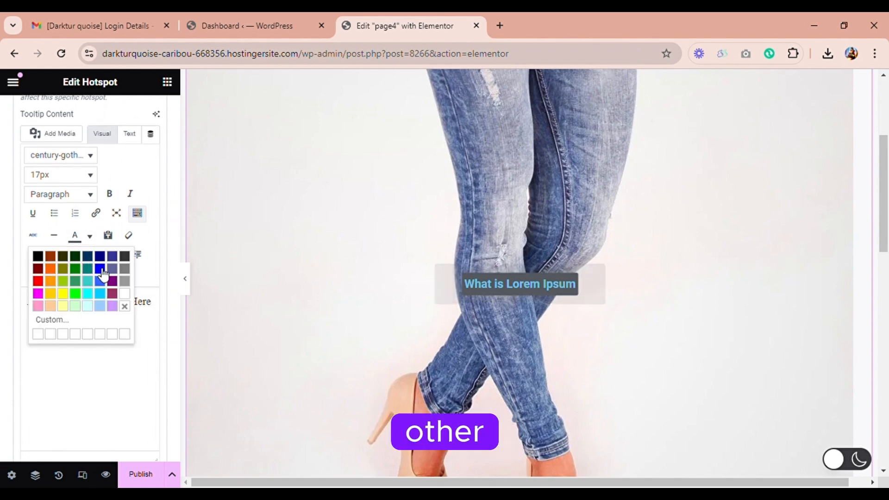
pyautogui.click(53, 271)
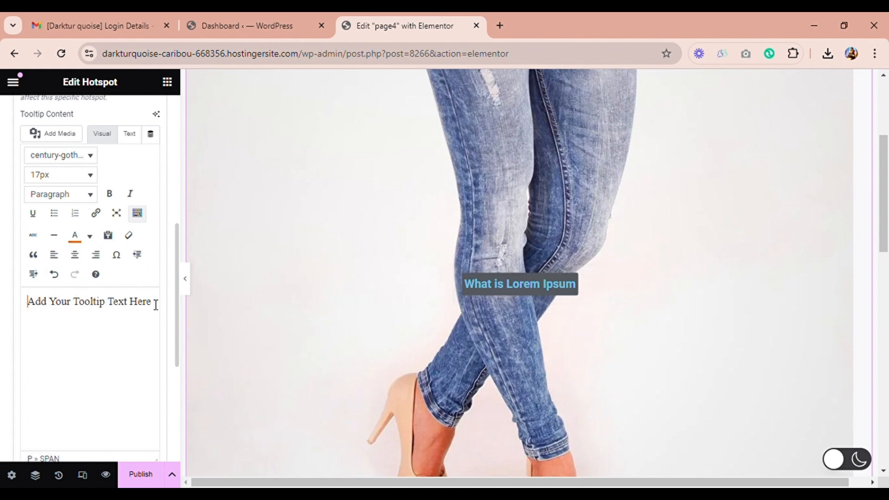
pyautogui.moveTo(157, 307); pyautogui.dragTo(6, 294)
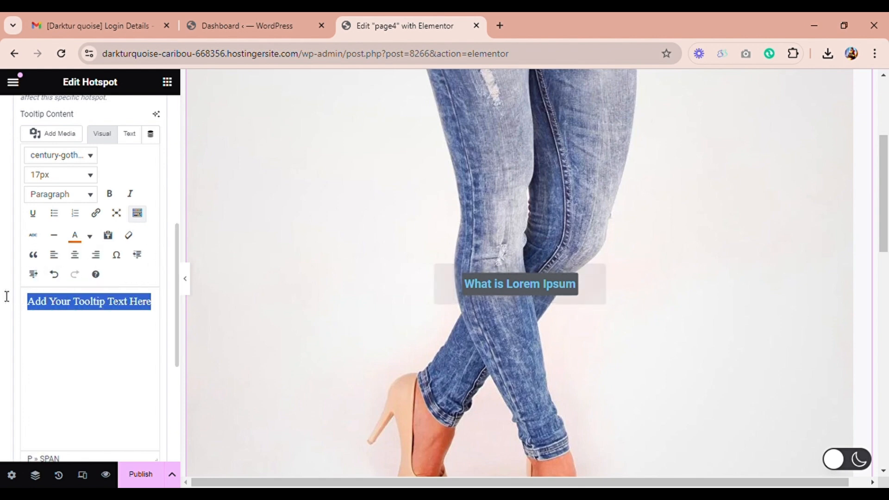
pyautogui.click(91, 237)
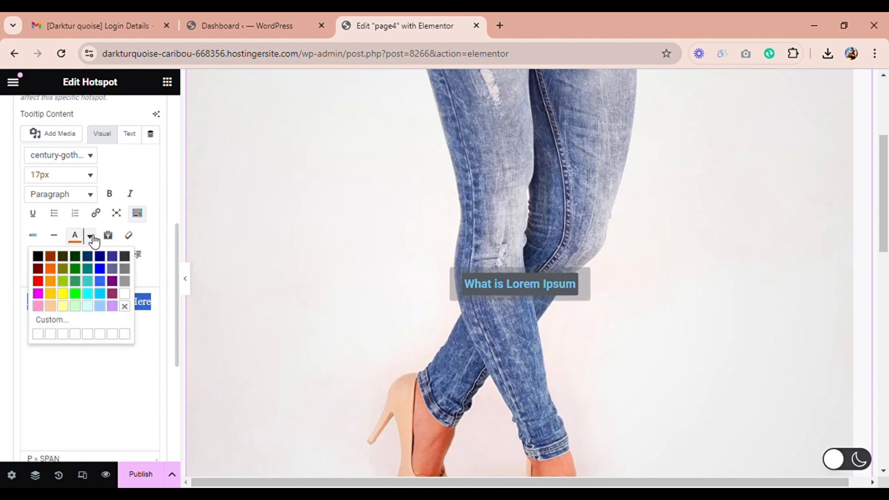
pyautogui.click(55, 274)
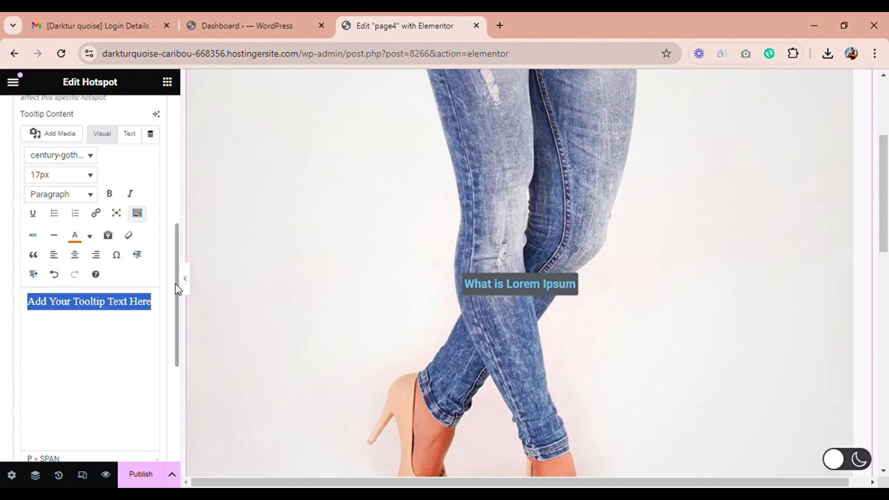
# Step: Try the Overlay, Soft Beat and None animations on the hotspot, and set the animation back to Expand
pyautogui.moveTo(176, 287); pyautogui.dragTo(184, 377)
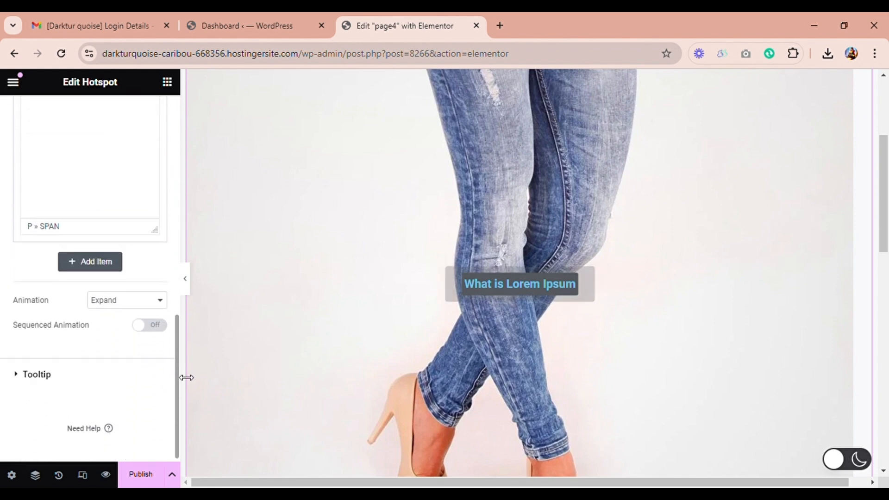
pyautogui.click(165, 303)
pyautogui.click(149, 350)
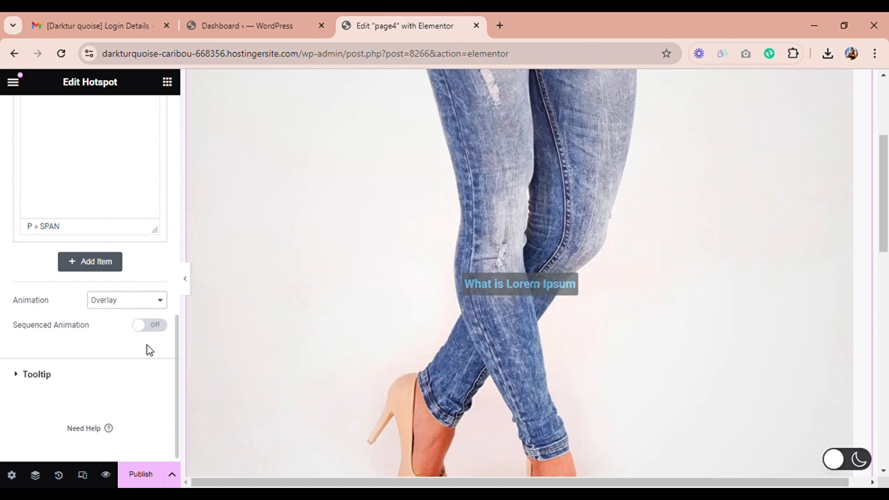
pyautogui.click(151, 318)
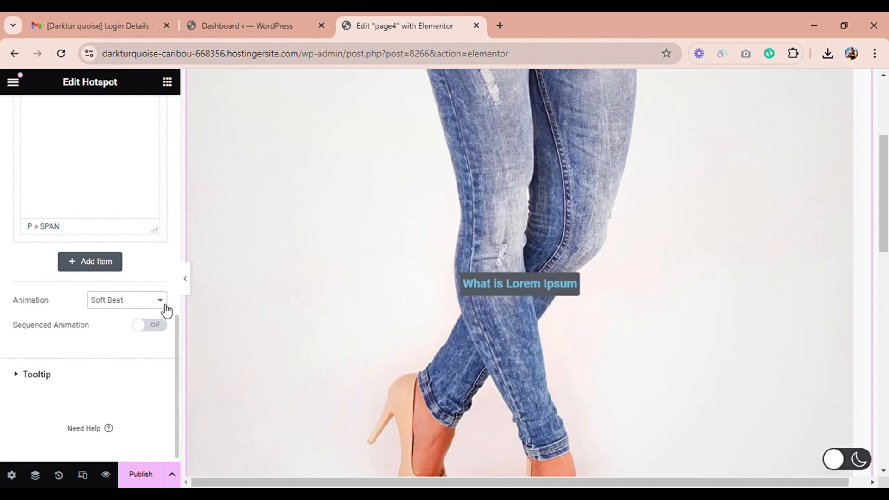
pyautogui.click(147, 358)
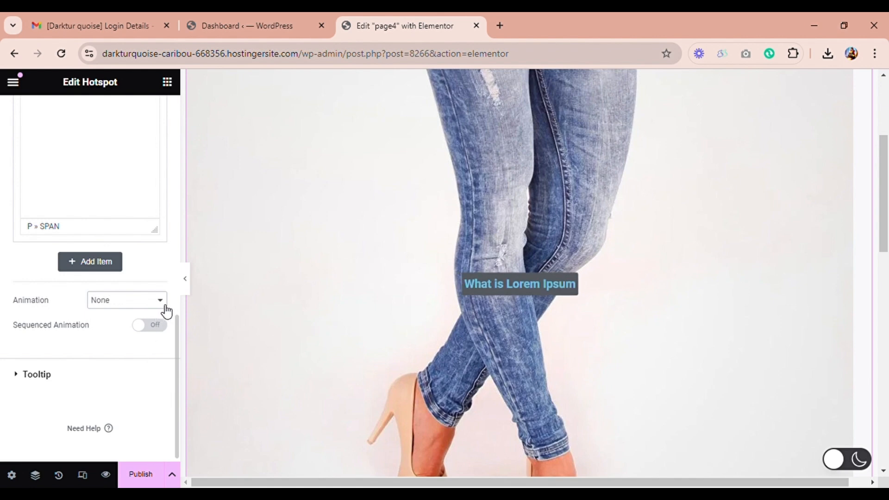
pyautogui.click(148, 330)
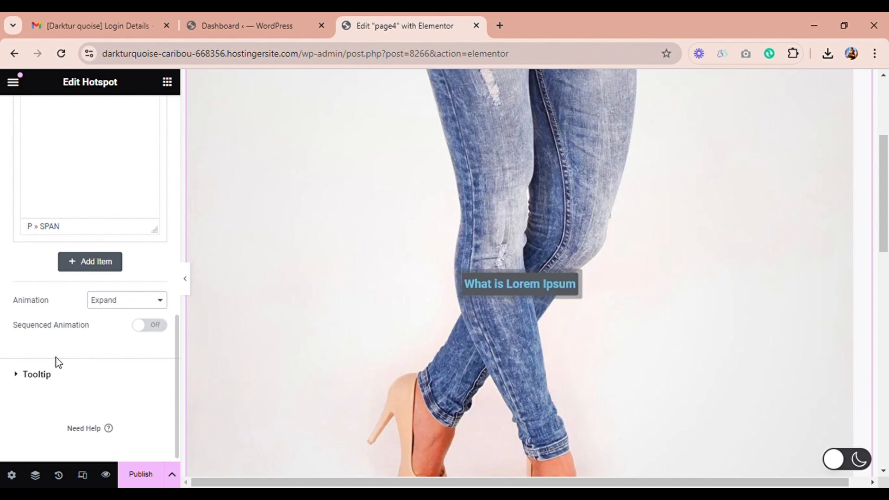
# Step: Review the hotspot's tooltip position, trigger, animation and duration settings, along with its image source and resolution settings
pyautogui.click(23, 378)
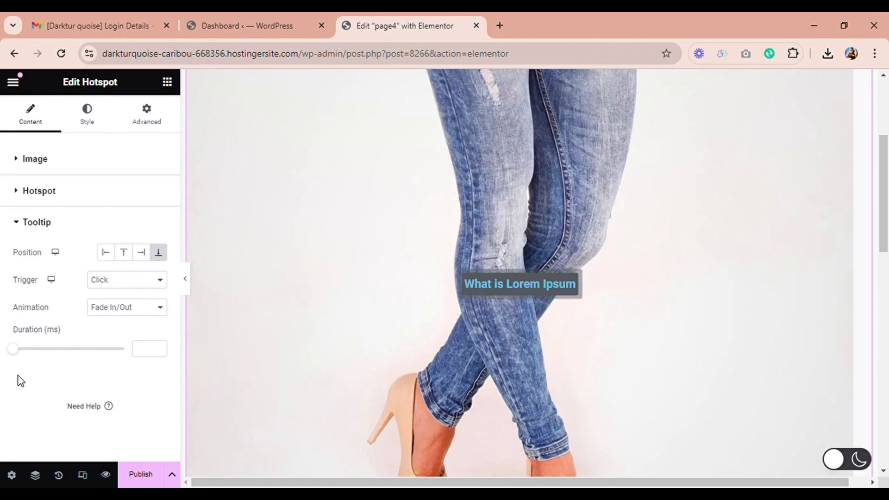
pyautogui.moveTo(31, 355); pyautogui.dragTo(55, 355)
pyautogui.click(25, 161)
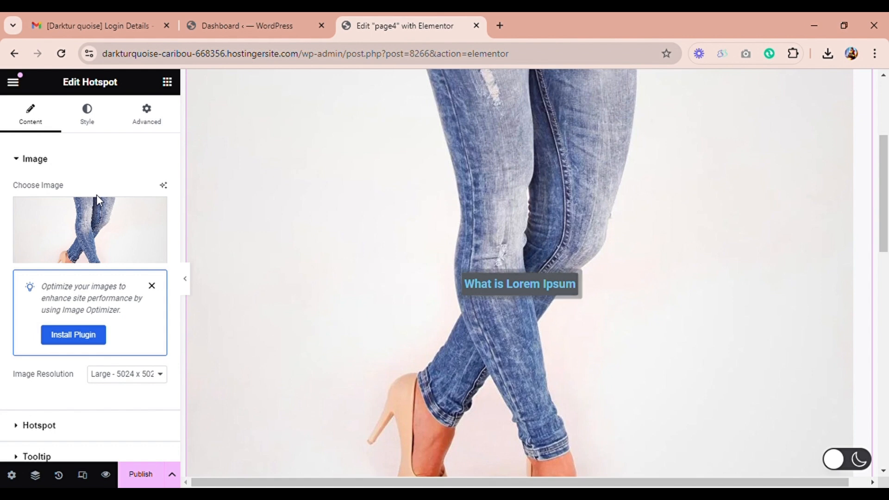
# Step: Set the hotspot image's normal-state opacity to 1 in the style settings
pyautogui.click(95, 135)
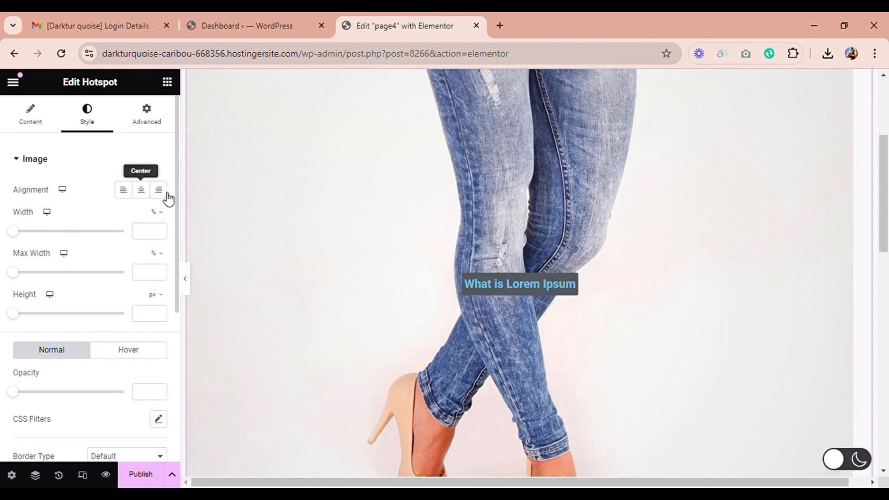
pyautogui.scroll(-5, 176, 199)
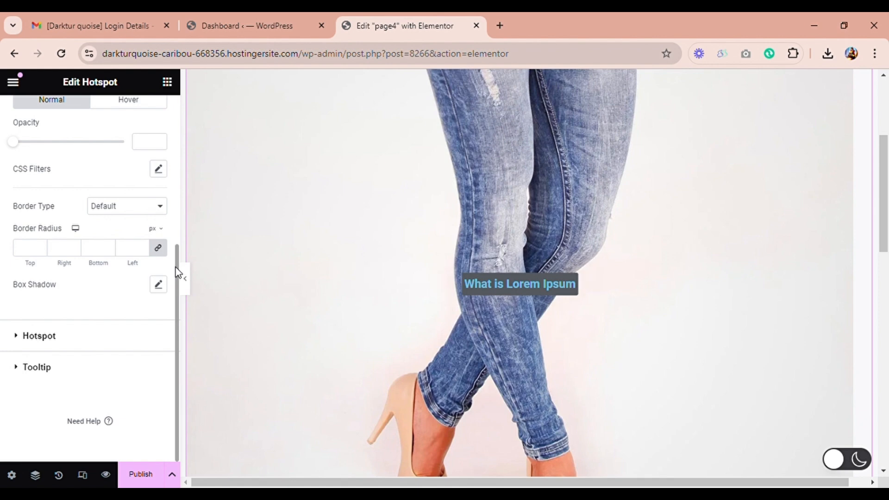
pyautogui.moveTo(177, 273); pyautogui.dragTo(174, 176)
pyautogui.moveTo(20, 315); pyautogui.dragTo(147, 311)
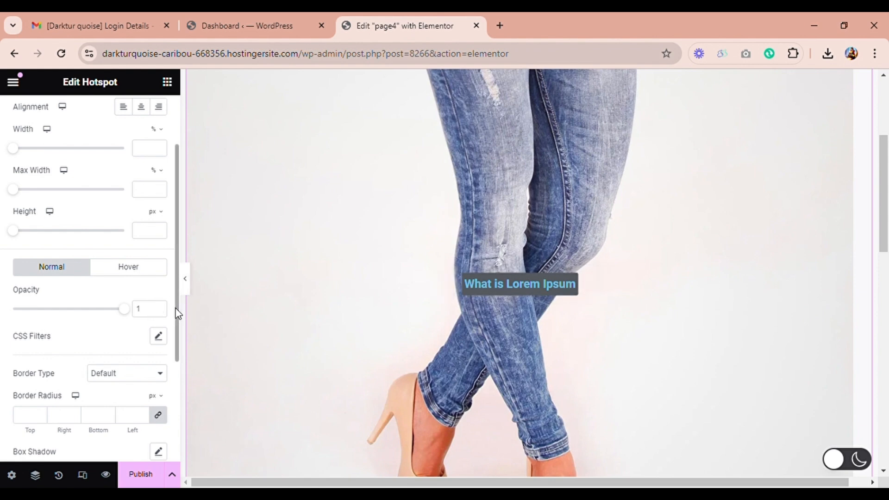
pyautogui.scroll(3, 175, 251)
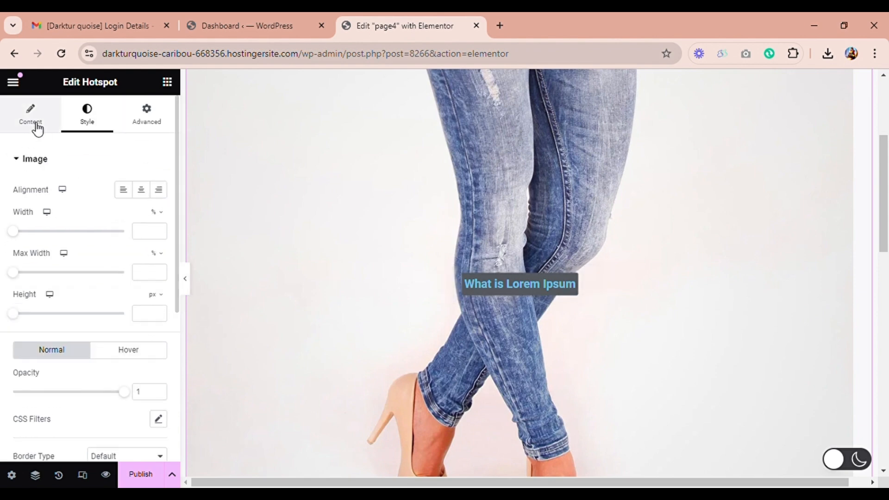
# Step: Publish page4 and look over the hotspot image with its label and tooltip on the live page
pyautogui.click(35, 123)
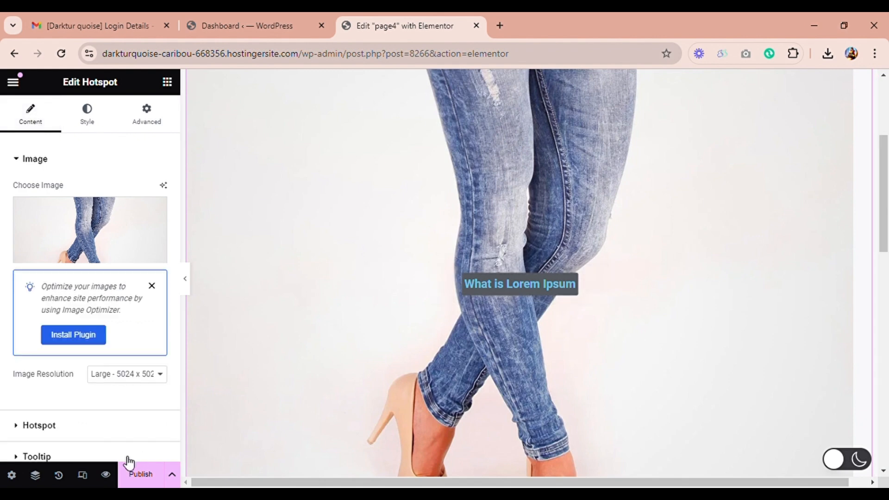
pyautogui.click(139, 475)
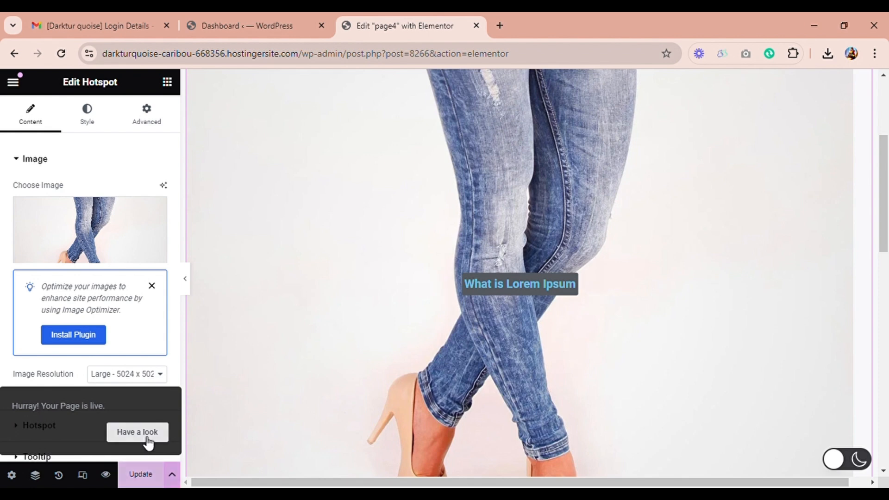
pyautogui.click(146, 437)
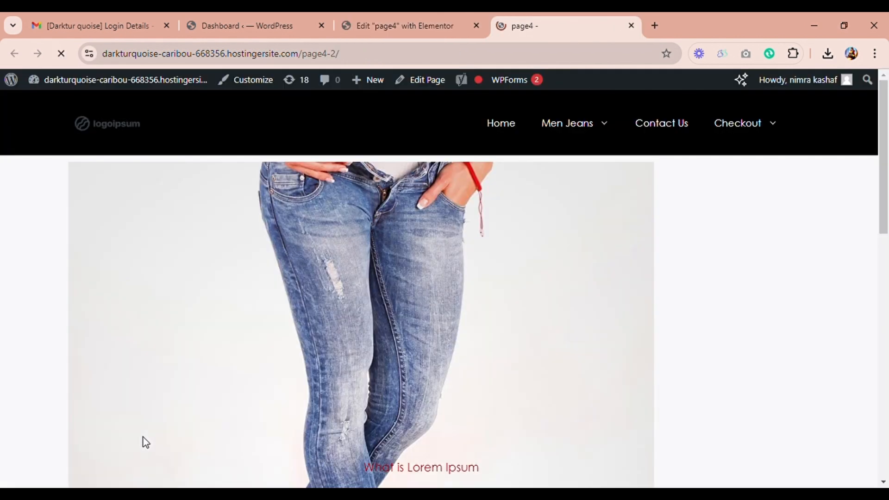
pyautogui.moveTo(882, 170); pyautogui.dragTo(885, 226)
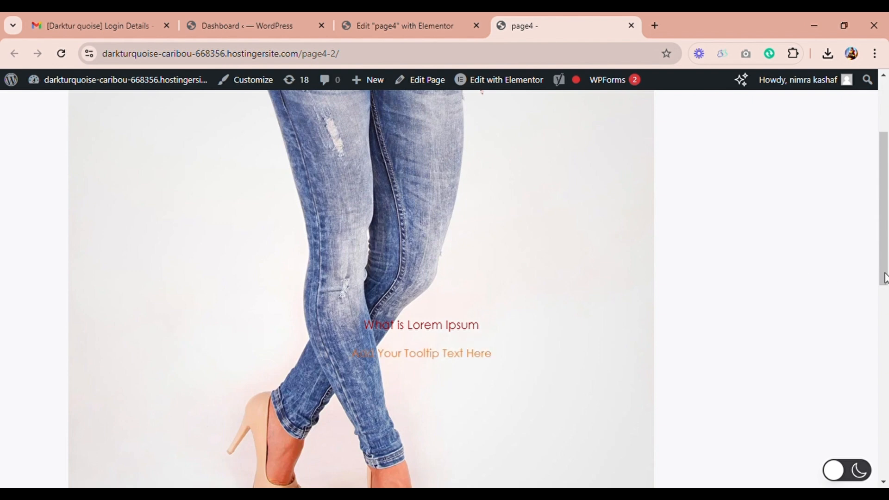
pyautogui.moveTo(884, 276); pyautogui.dragTo(884, 205)
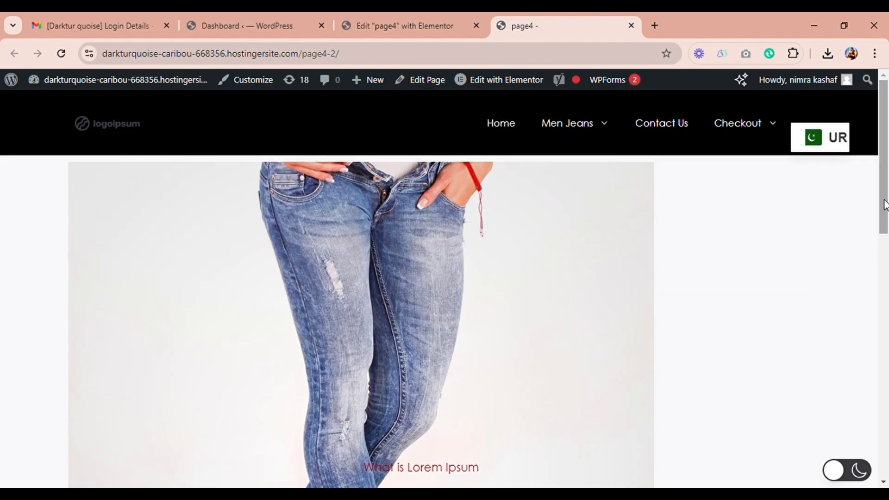